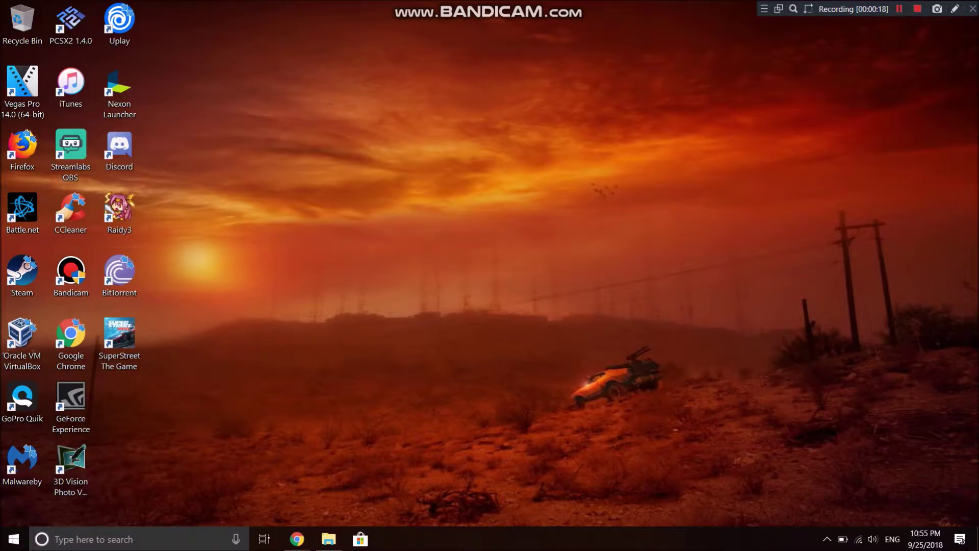
Step: Launch Audacity and maximize its window
key(super)
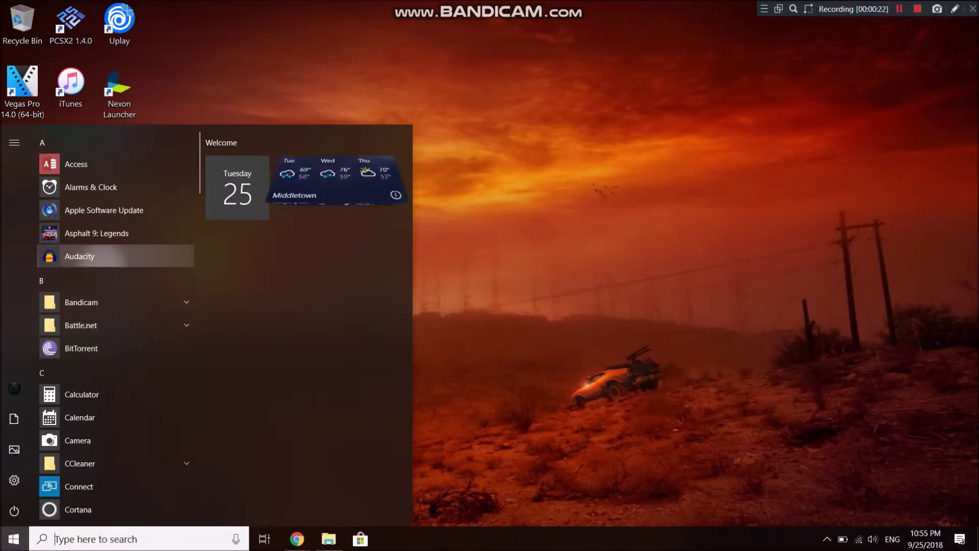
key(super)
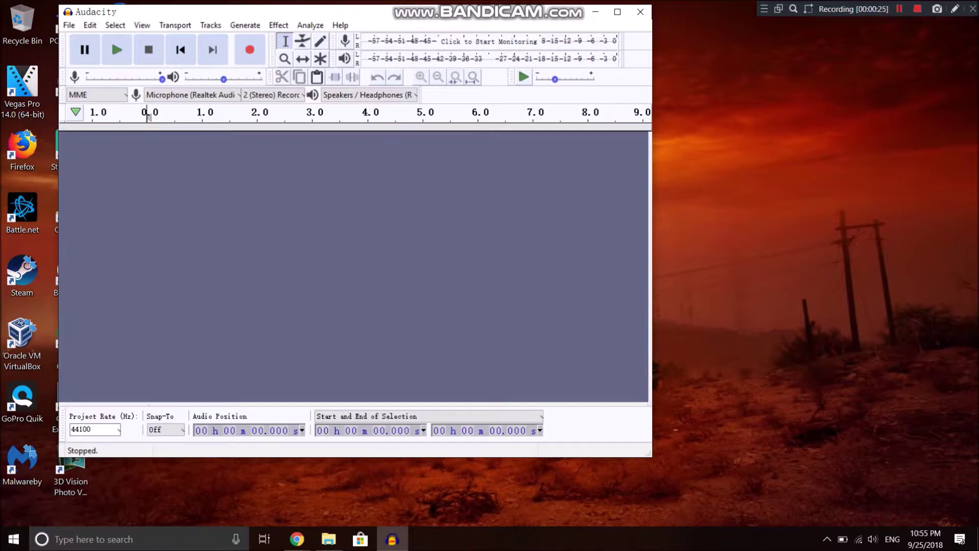
click(617, 12)
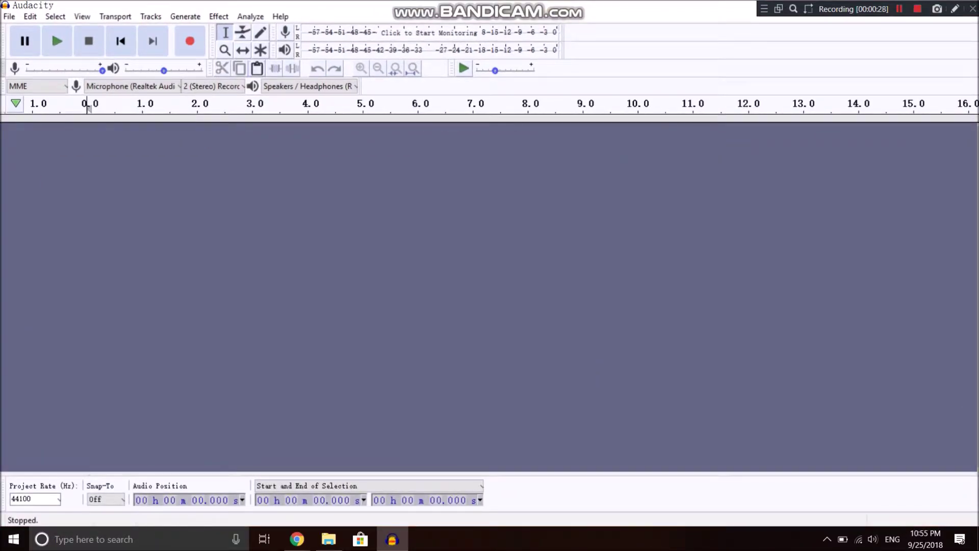
Step: Import the audio file #ImSippinTeaInYoHood.mp3 from the Music folder
click(9, 16)
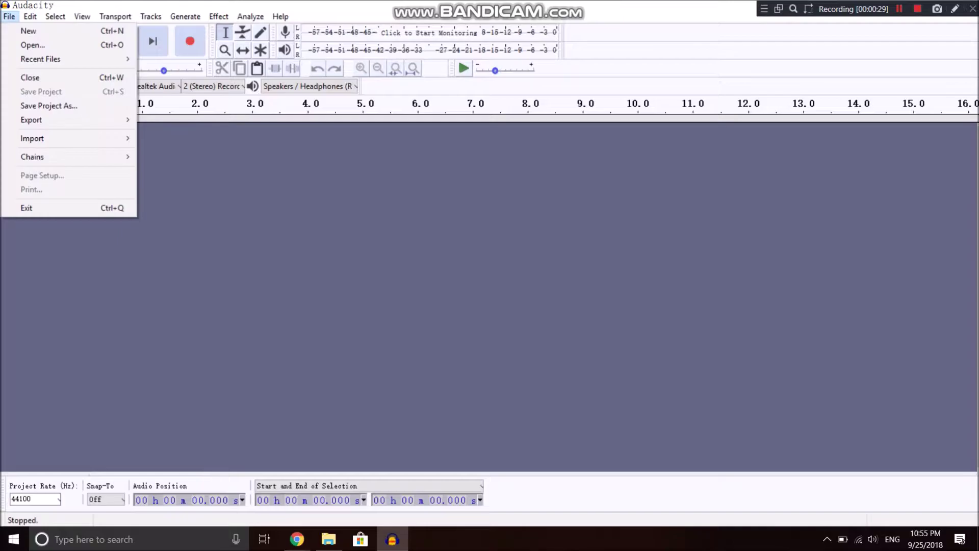
mouse_move(51, 139)
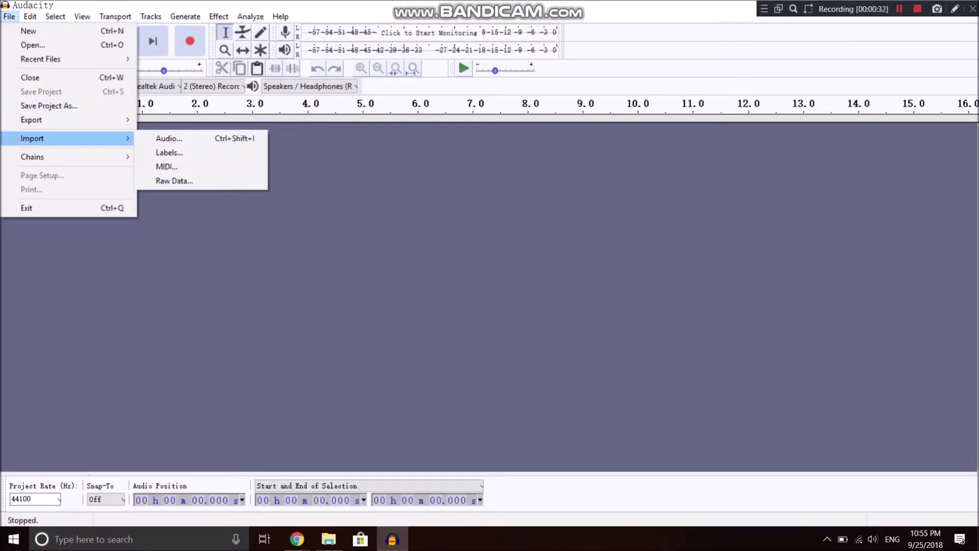
click(169, 138)
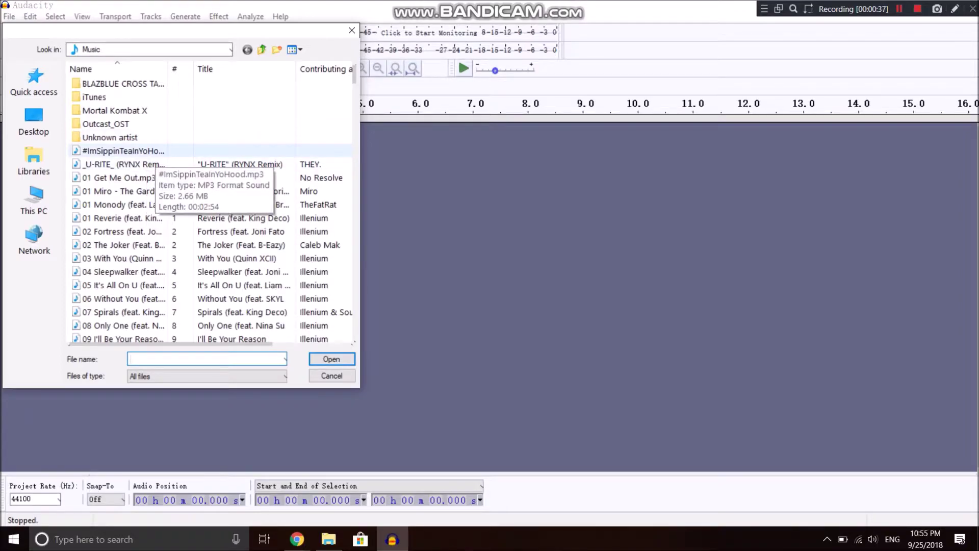
click(148, 151)
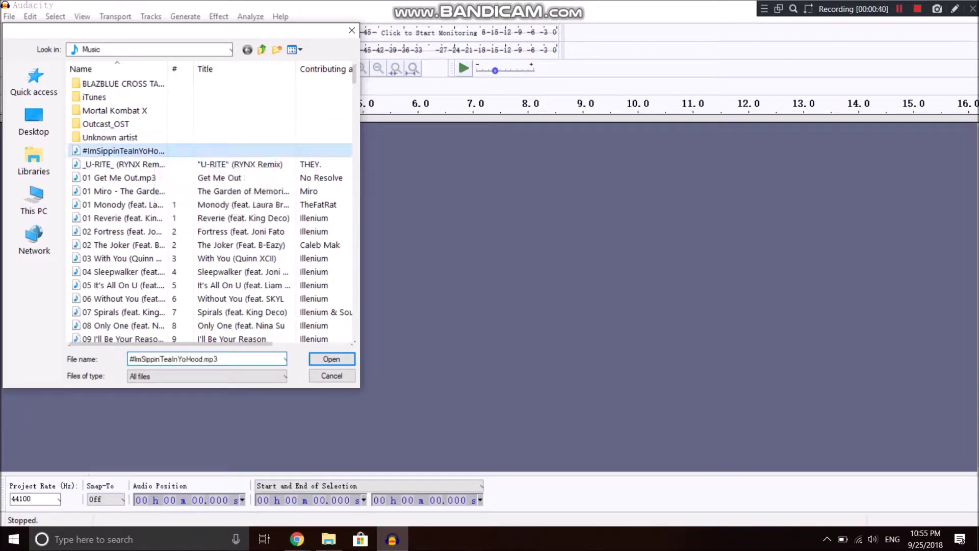
double_click(148, 151)
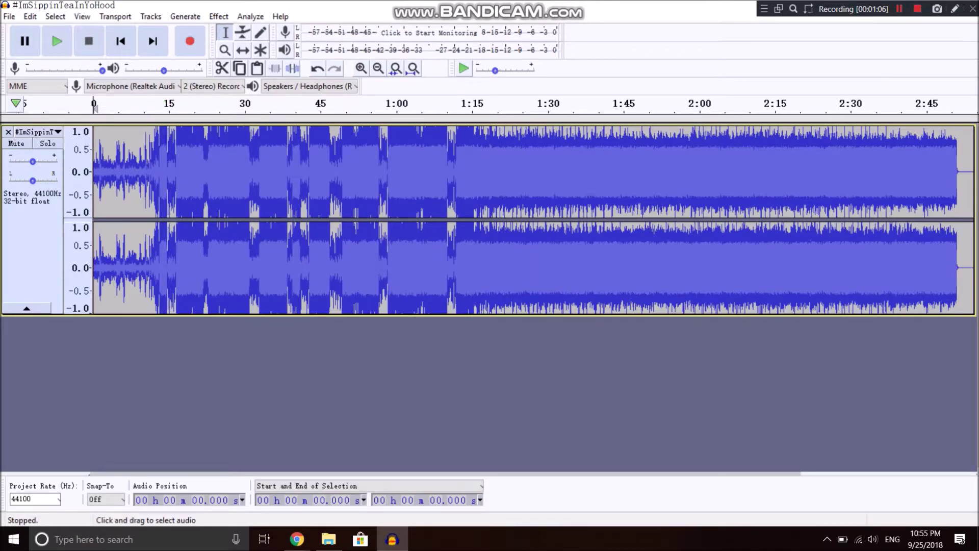
Step: Preview the track just before the loud section, around 10 to 13 seconds, and stop playback
drag(160, 173, 163, 173)
click(147, 118)
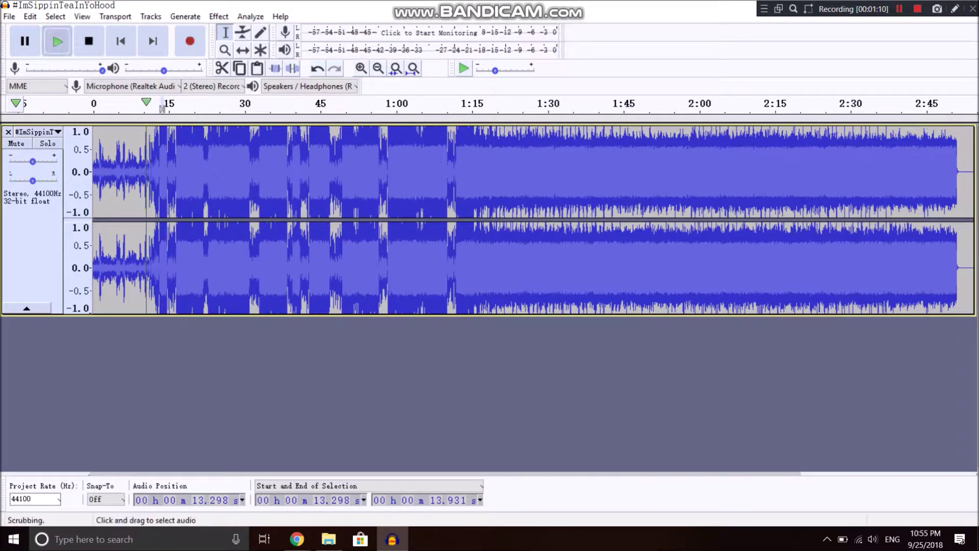
click(89, 41)
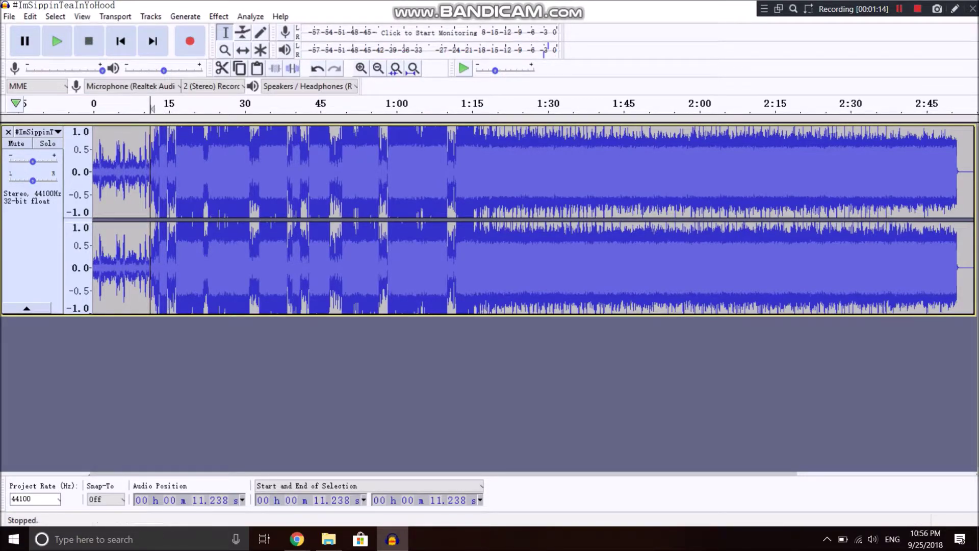
Step: Select the audio from about 13.3 s to the end and open the Distortion effect with the Hard Clipping type
drag(160, 174, 974, 173)
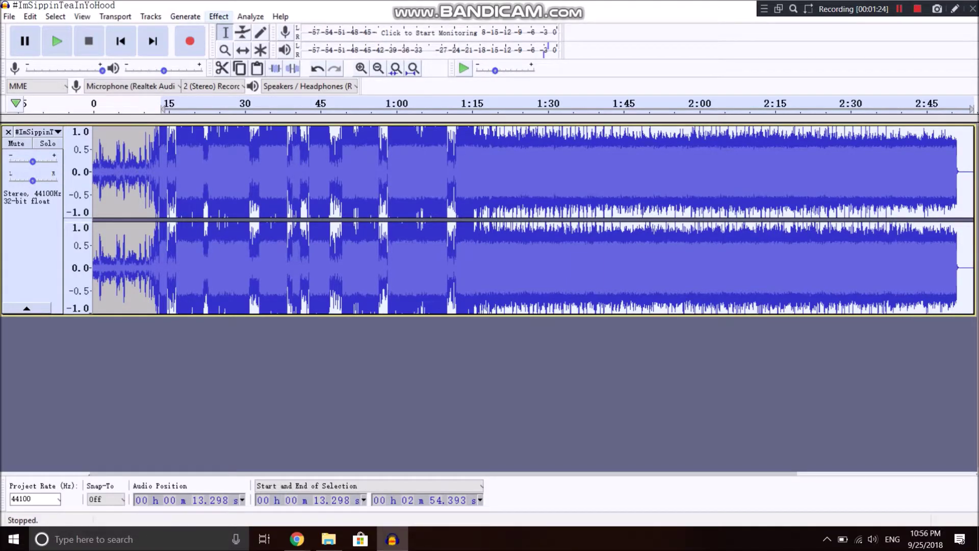
click(219, 16)
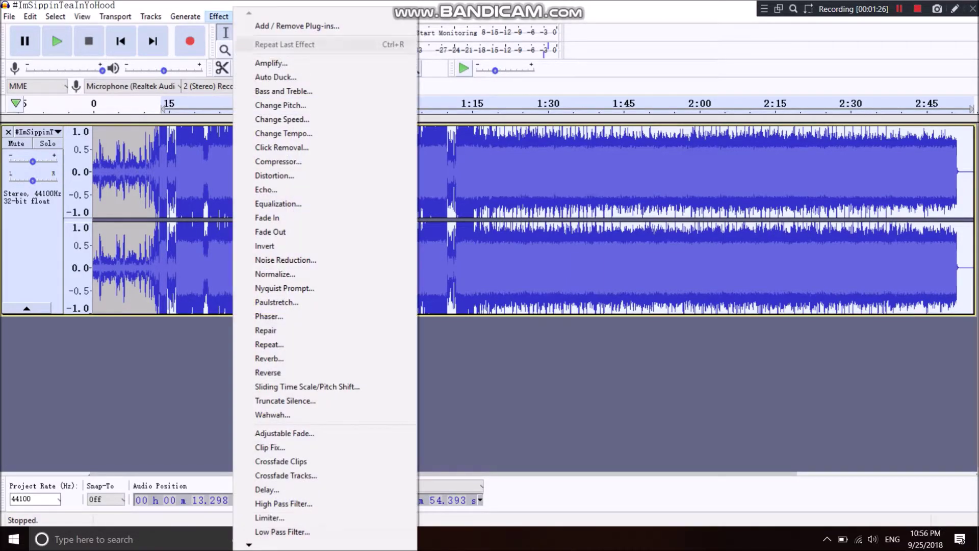
click(274, 176)
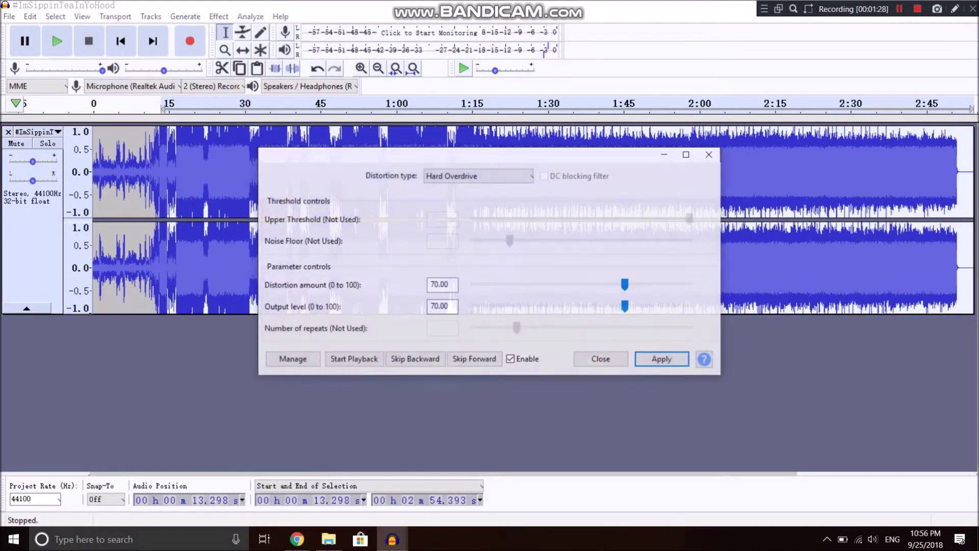
click(479, 176)
click(459, 185)
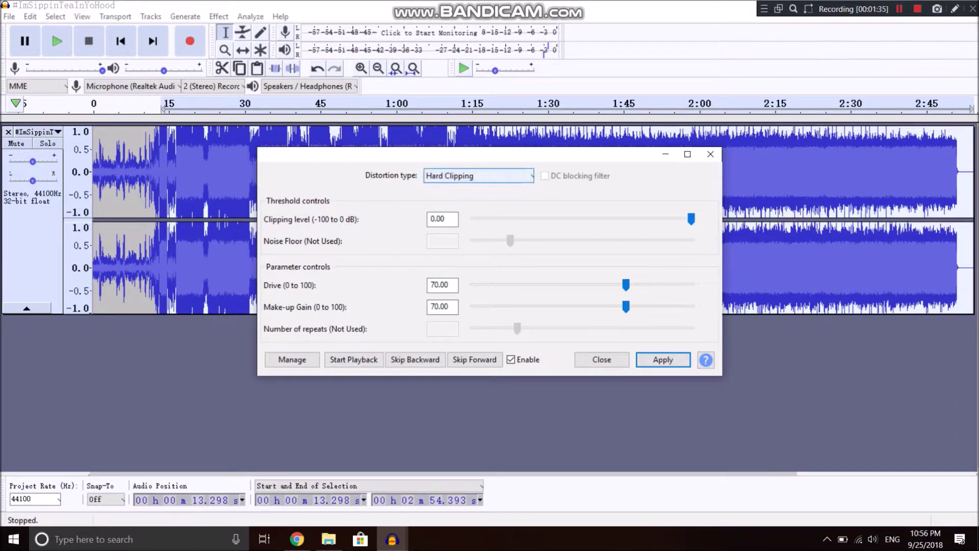
click(479, 175)
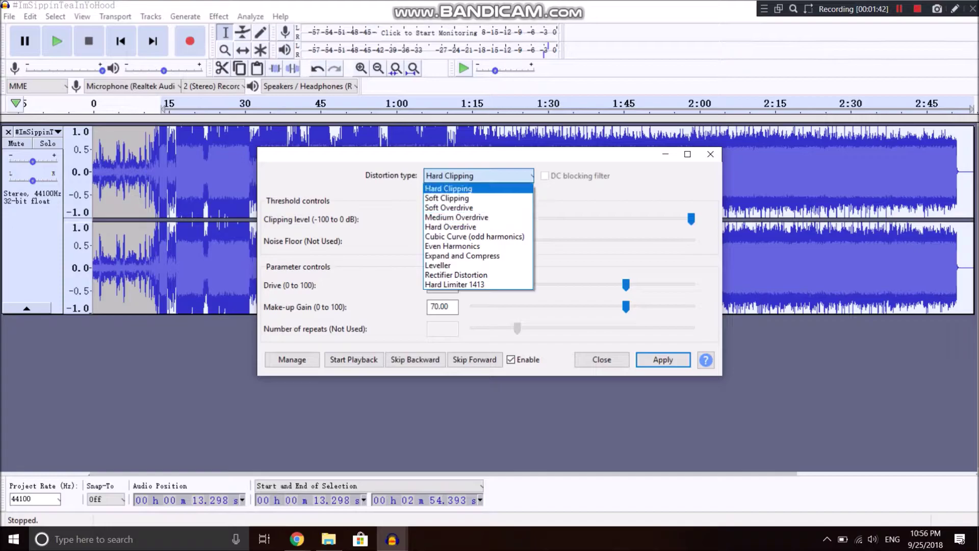
click(459, 189)
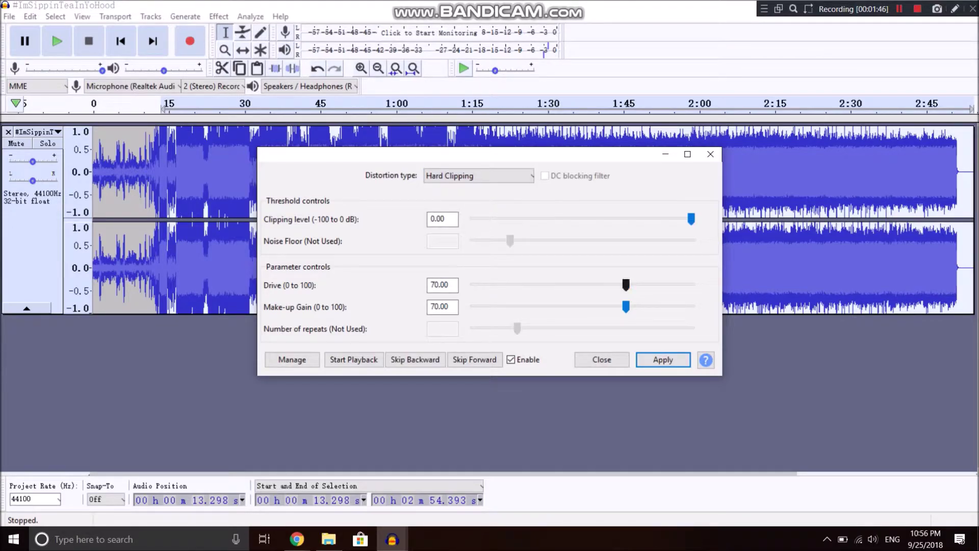
Step: Set the clipping level to -6 dB, drive to 50 and make-up gain to 50, and apply the distortion
drag(691, 219, 612, 219)
double_click(441, 218)
text(6)
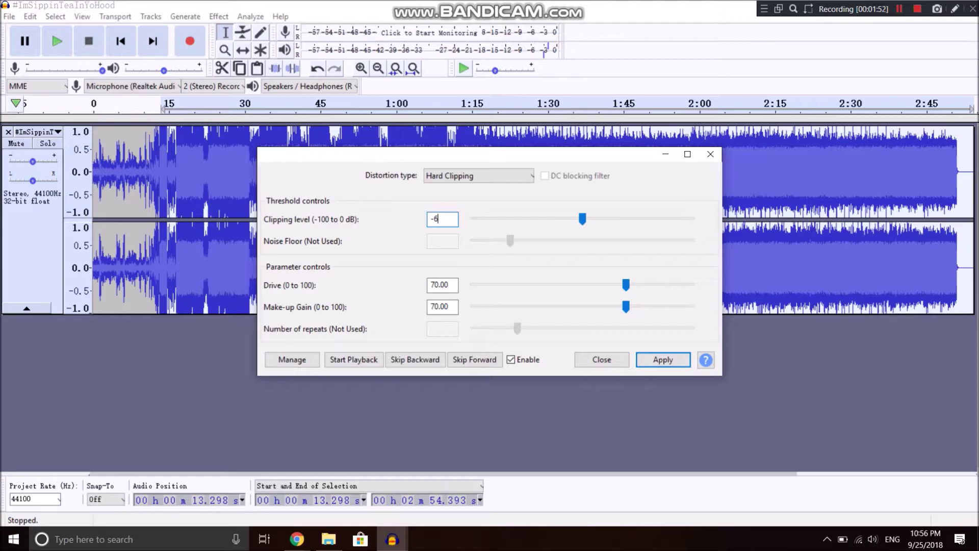
click(434, 284)
key(BackSpace)
text(5)
click(435, 307)
key(BackSpace)
text(5)
key(Return)
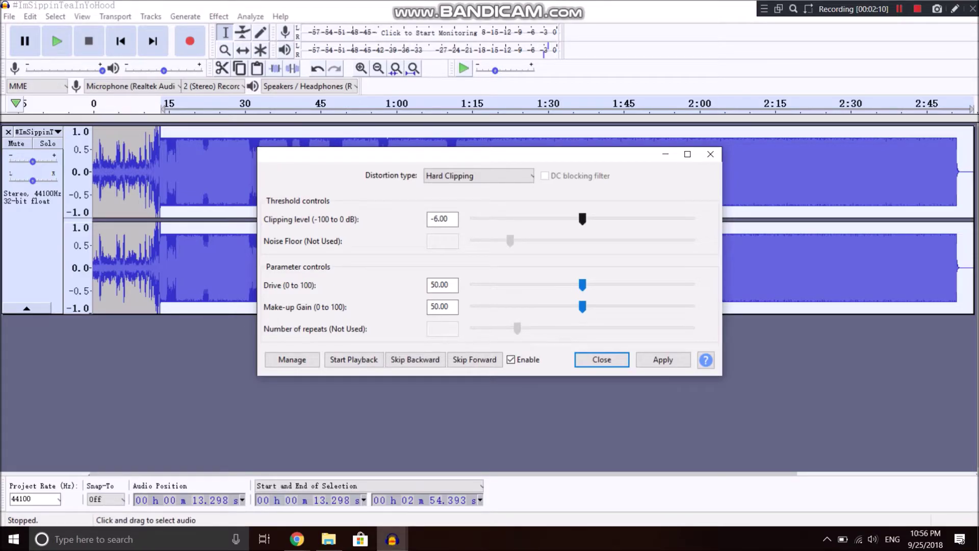
Step: Apply the distortion again with clipping level 0 dB, once more with drive and make-up gain at 100, and close the effect
drag(582, 219, 691, 219)
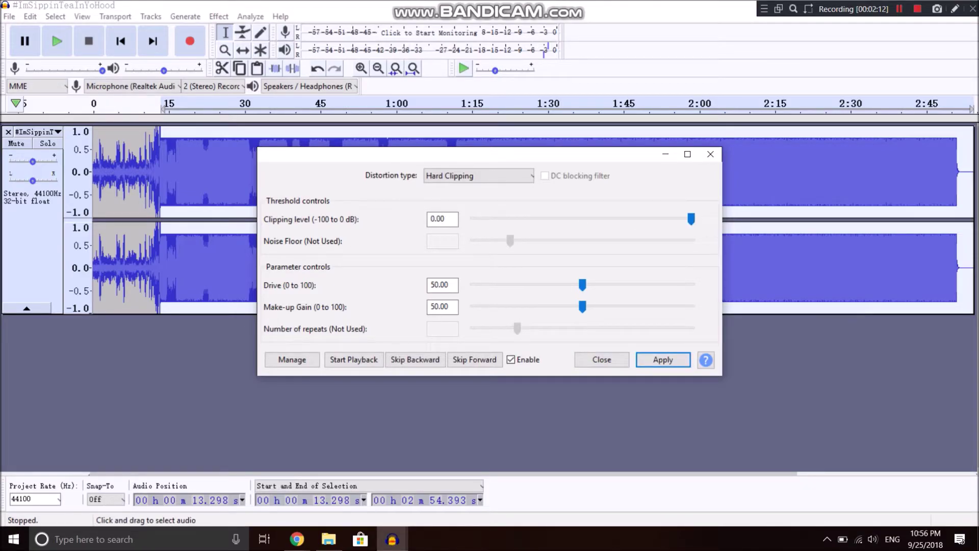
key(Return)
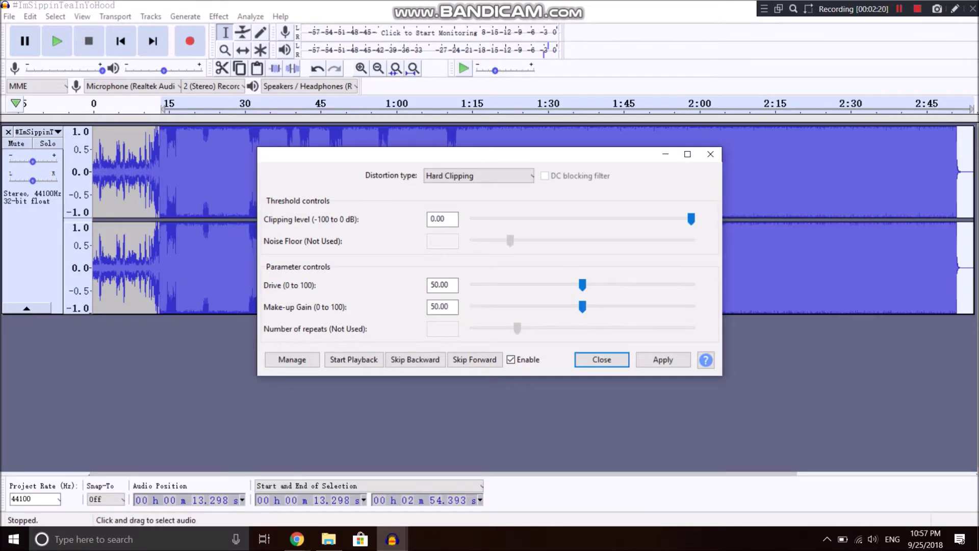
drag(583, 284, 691, 284)
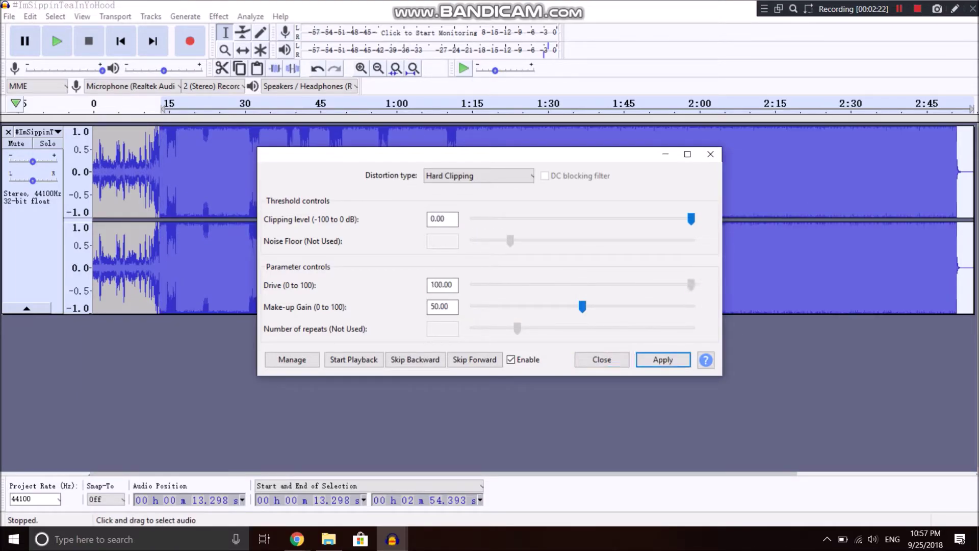
drag(582, 306, 691, 307)
key(Return)
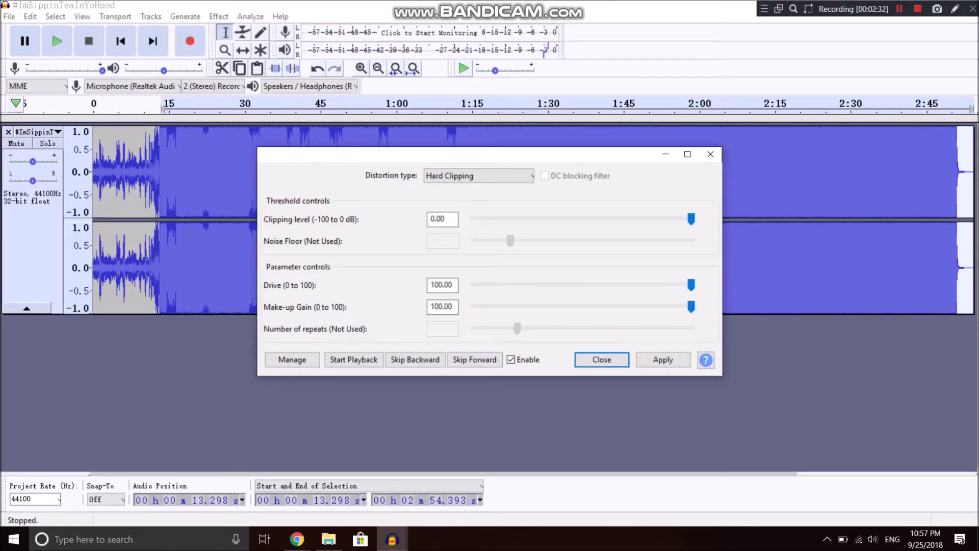
click(602, 359)
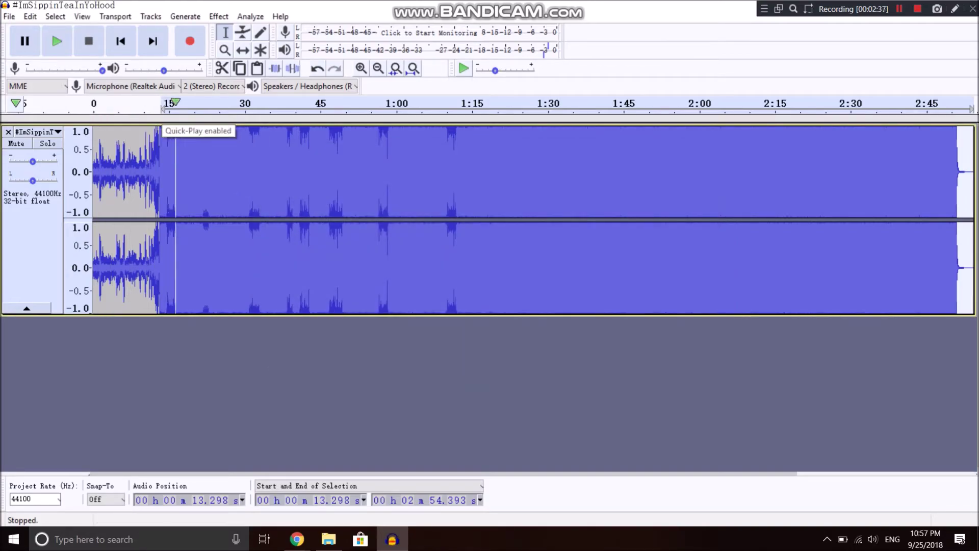
Step: Play the distorted track from the beginning into the loud section and stop playback
click(94, 104)
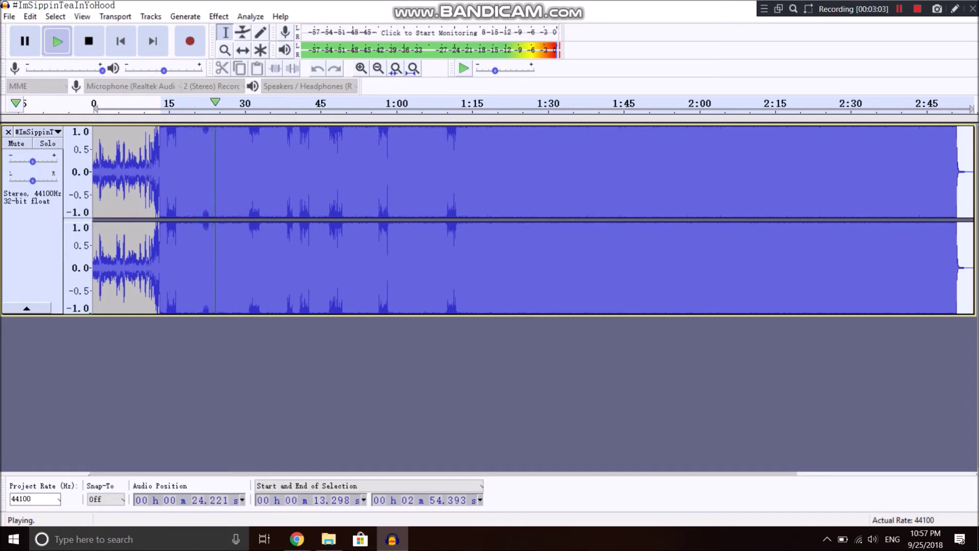
key(space)
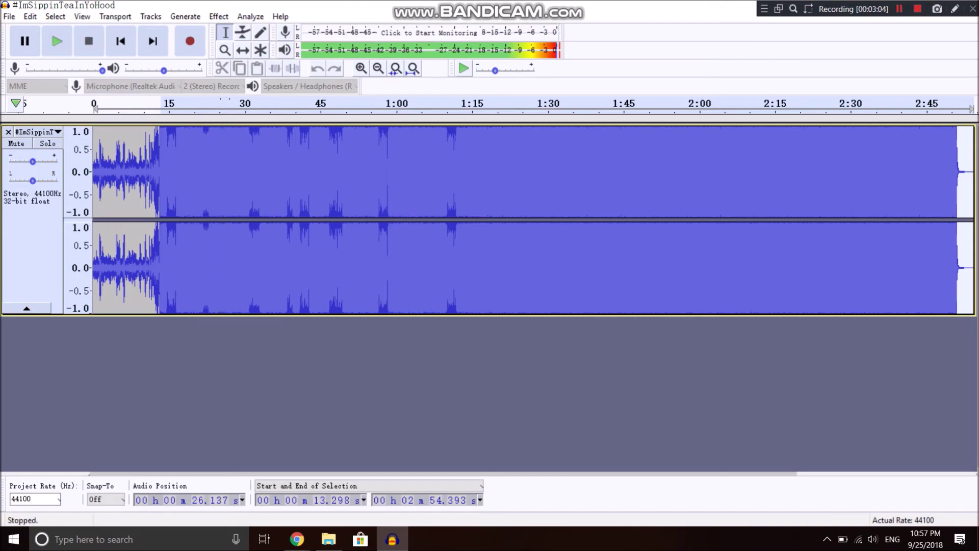